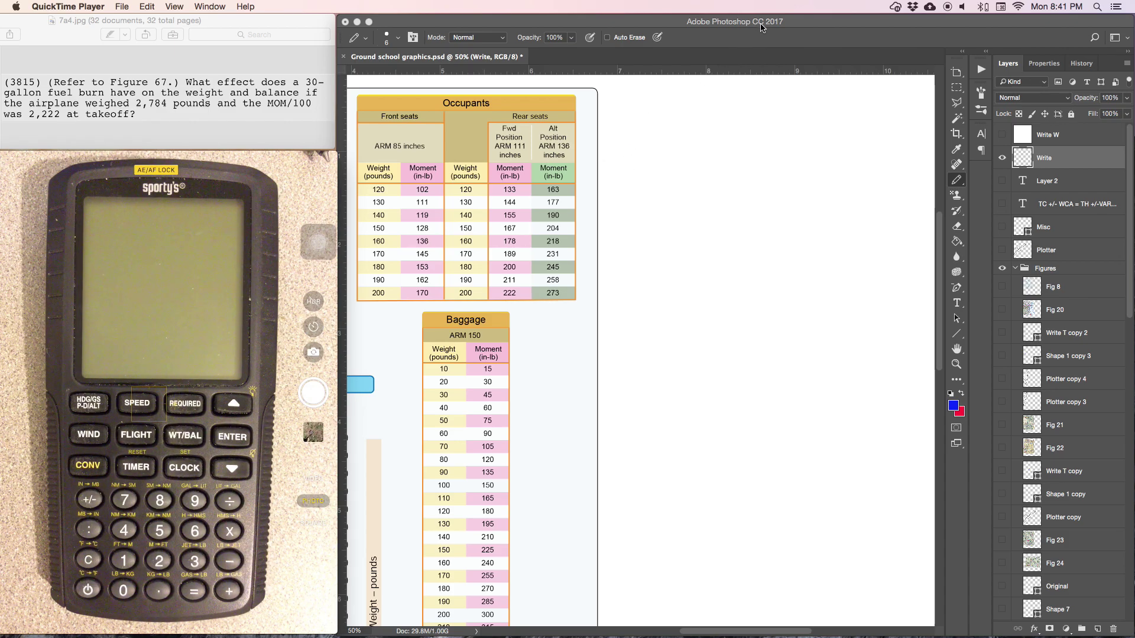
Handwrite 30gal x 6lb = 180lbs and 1gal = 6lbs beside the loading chart with the brush
left_click(622, 122)
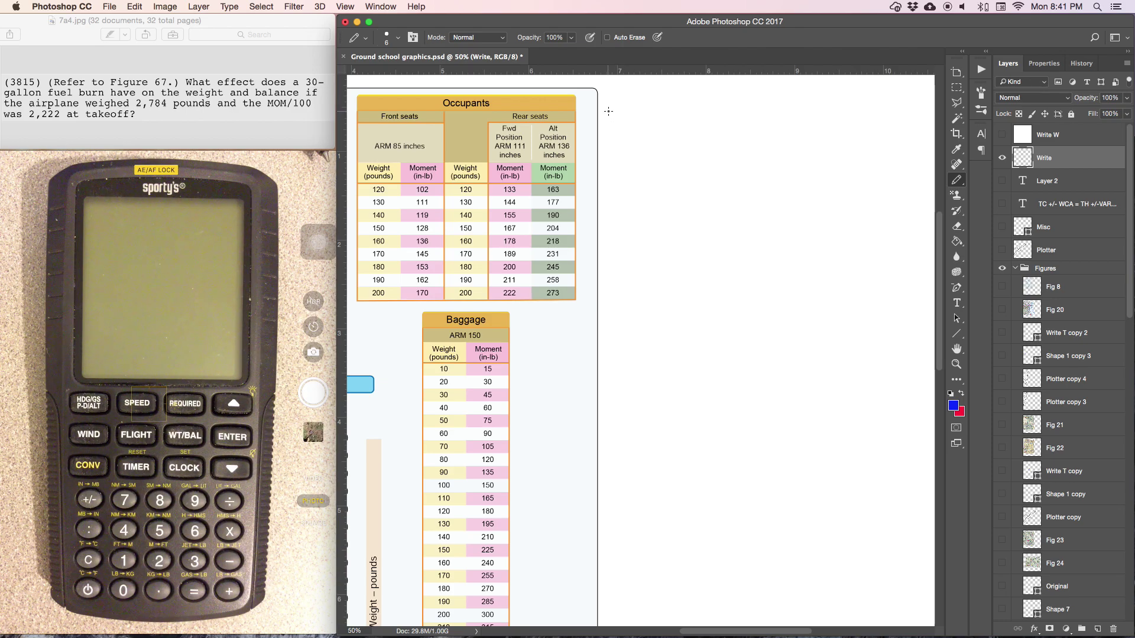
mouse_move(604, 114)
left_mouse_down()
mouse_move(618, 119)
mouse_move(605, 126)
mouse_move(631, 115)
mouse_move(650, 120)
mouse_move(647, 131)
mouse_move(670, 128)
left_mouse_up()
left_click_drag(682, 110, 678, 129)
mouse_move(610, 139)
left_mouse_down()
mouse_move(610, 157)
mouse_move(624, 162)
mouse_move(686, 144)
left_mouse_up()
left_click_drag(671, 151, 720, 158)
key("ctrl+z")
mouse_move(691, 116)
left_mouse_down()
mouse_move(691, 127)
mouse_move(758, 116)
mouse_move(776, 129)
mouse_move(808, 114)
mouse_move(824, 130)
mouse_move(841, 122)
left_mouse_up()
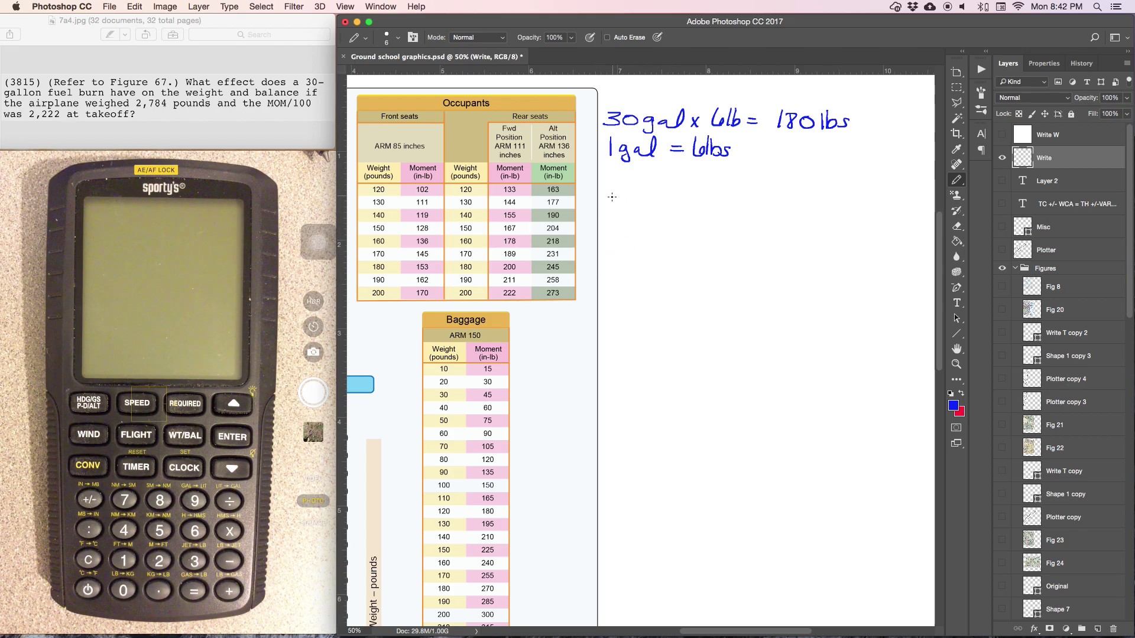
Write the takeoff weight 2784 below the fuel note
mouse_move(607, 196)
left_mouse_down()
mouse_move(625, 213)
mouse_move(644, 198)
mouse_move(663, 214)
left_mouse_up()
Write the takeoff moment 2222 beside 2784 and draw a long labelled line lower on the page
mouse_move(739, 198)
left_mouse_down()
mouse_move(755, 214)
mouse_move(818, 210)
left_mouse_up()
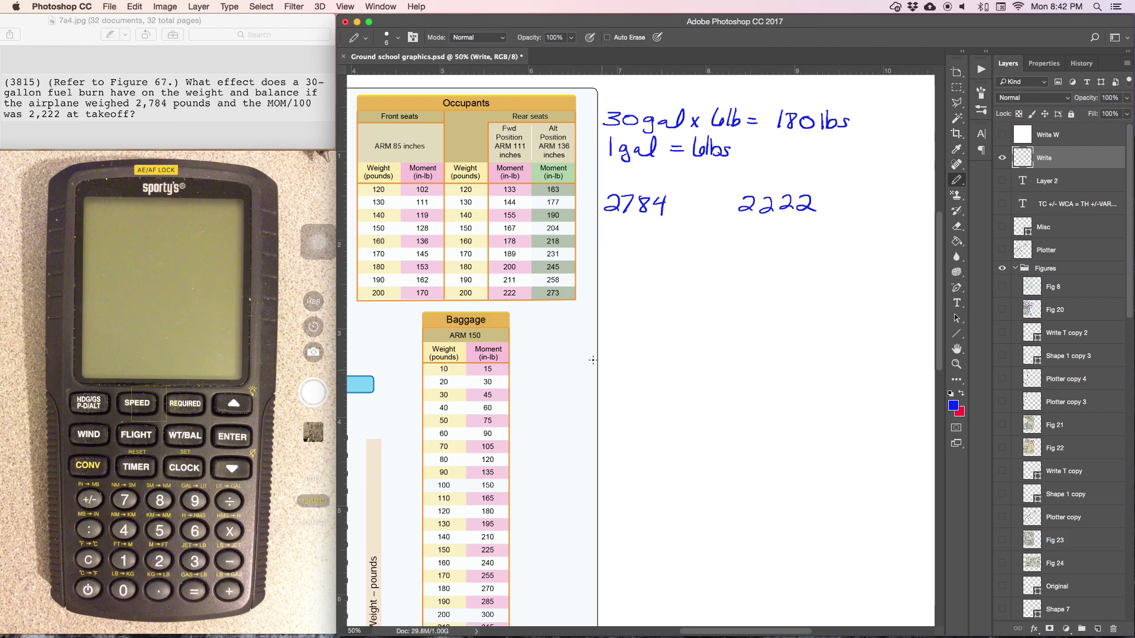
left_click_drag(577, 408, 863, 411)
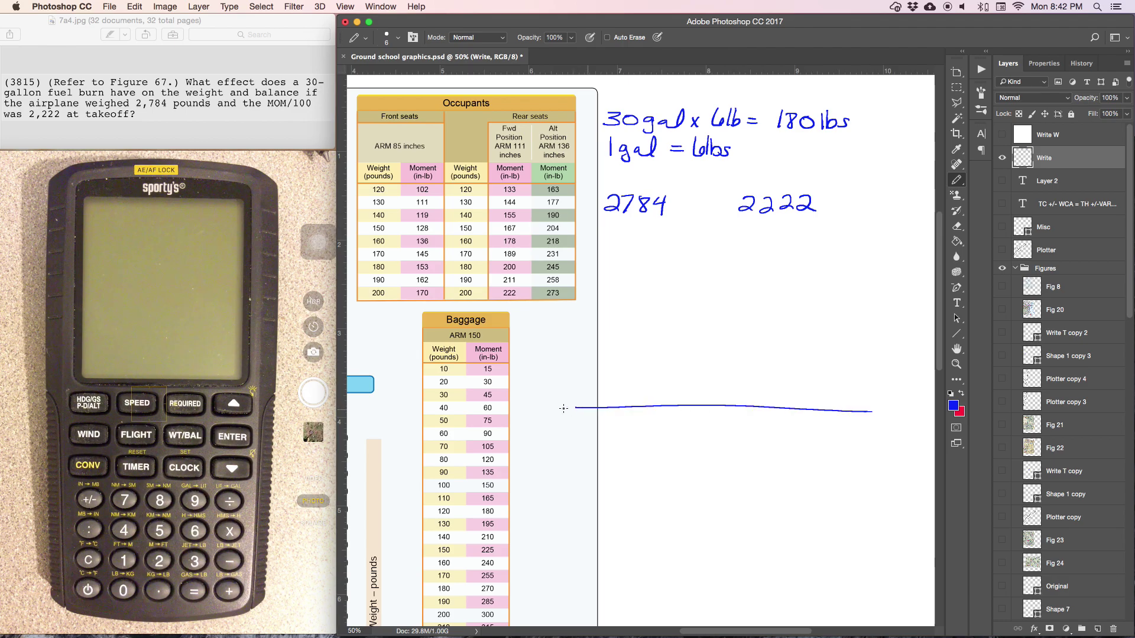
mouse_move(560, 394)
left_mouse_down()
mouse_move(559, 407)
mouse_move(571, 396)
mouse_move(585, 405)
left_mouse_up()
Subtract 180 from 2784 to get 2604lbs and add W, A, M column headings above
left_click_drag(599, 227, 616, 226)
mouse_move(619, 217)
left_mouse_down()
mouse_move(620, 235)
mouse_move(635, 220)
mouse_move(673, 237)
left_mouse_up()
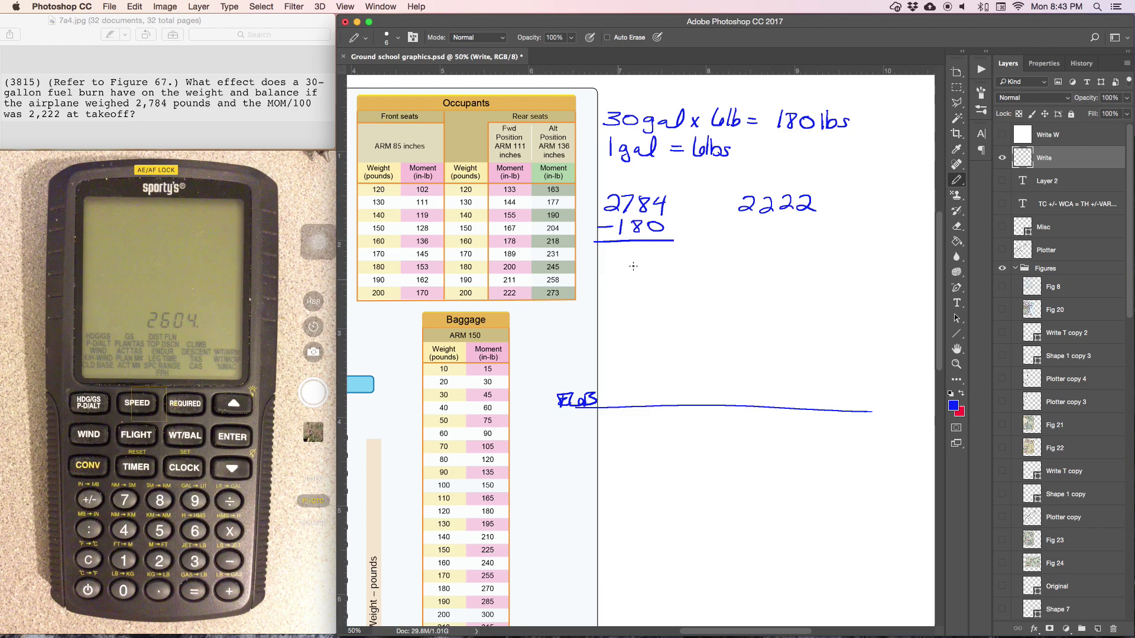
mouse_move(601, 255)
left_mouse_down()
mouse_move(618, 269)
mouse_move(645, 257)
mouse_move(694, 266)
left_mouse_up()
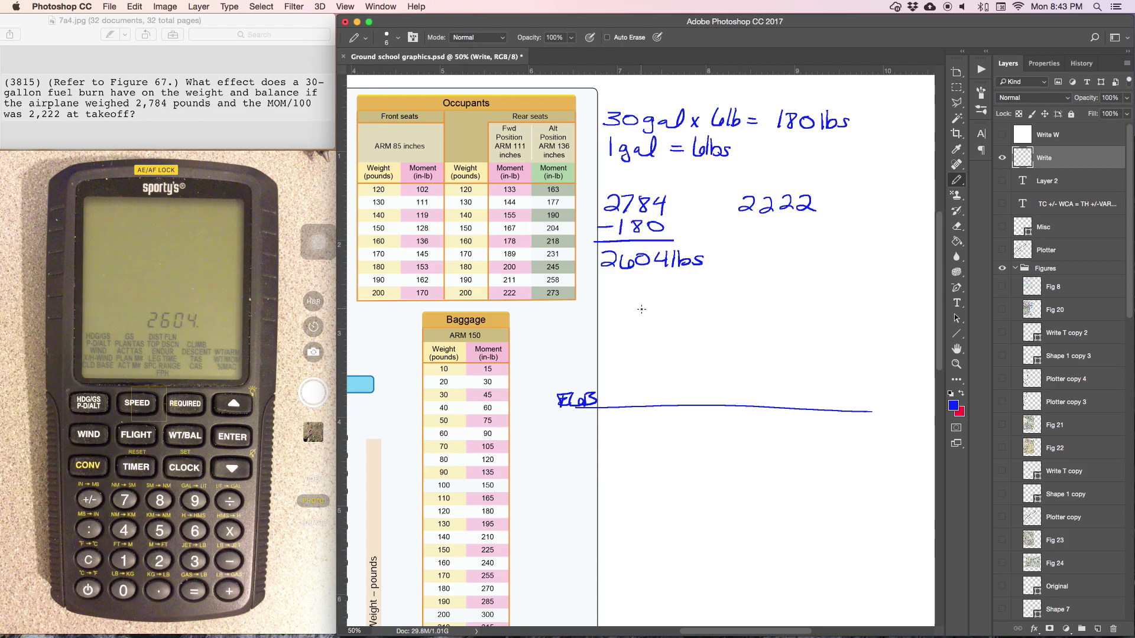
mouse_move(629, 169)
left_mouse_down()
mouse_move(699, 165)
mouse_move(707, 181)
left_mouse_up()
left_click_drag(694, 176, 787, 174)
scroll(705, 222, "left", 5)
scroll(705, 221, "left", 5)
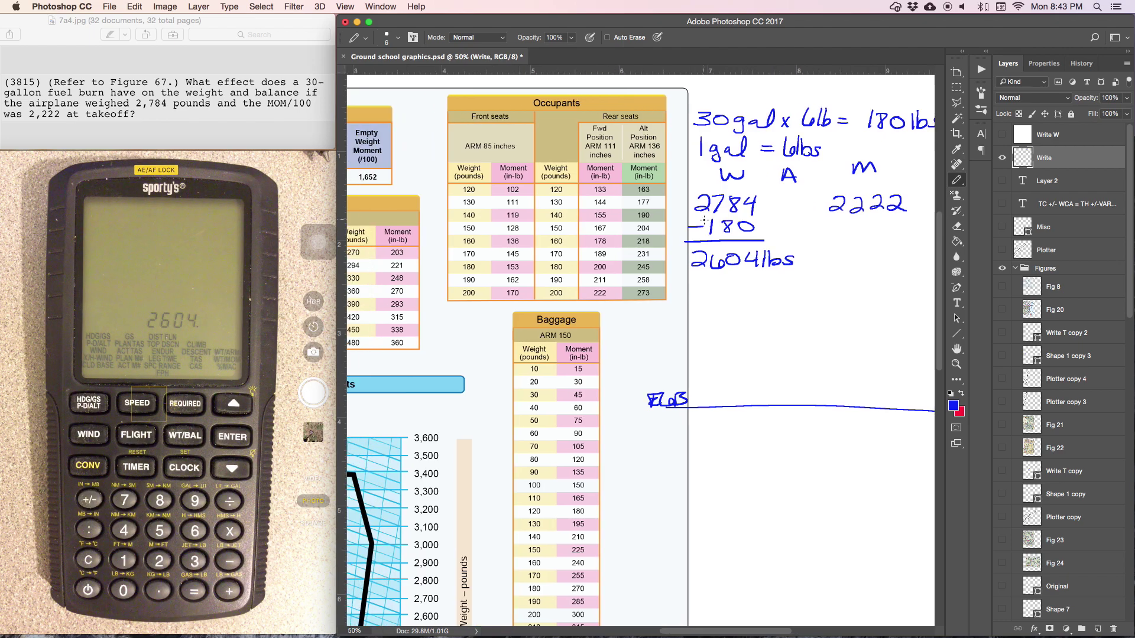
scroll(706, 220, "left", 3)
scroll(705, 219, "left", 3)
scroll(704, 222, "left", 3)
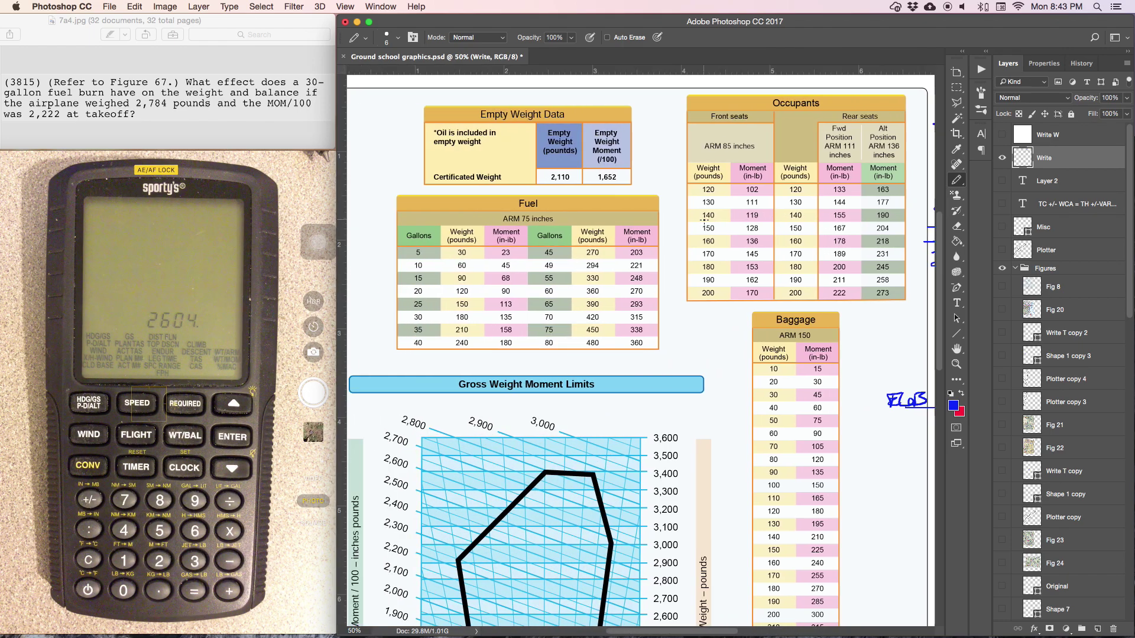
Circle the 30-gallon, 180-pound fuel row and the 75-inch fuel arm on the chart
left_click_drag(401, 311, 463, 311)
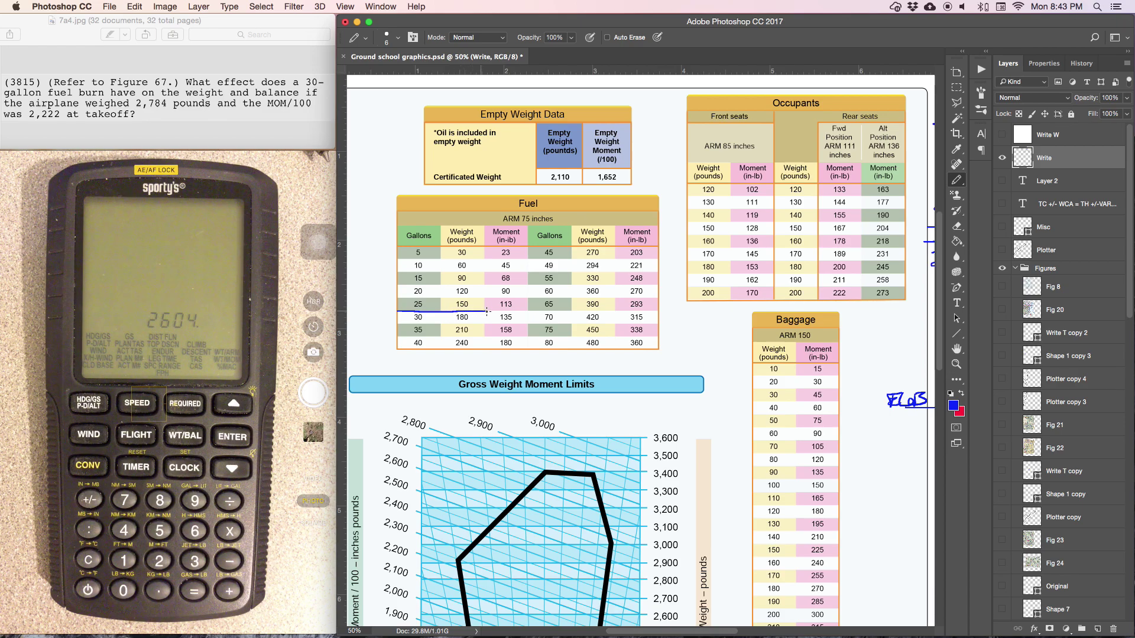
mouse_move(501, 312)
left_mouse_down()
mouse_move(519, 310)
mouse_move(392, 317)
left_mouse_up()
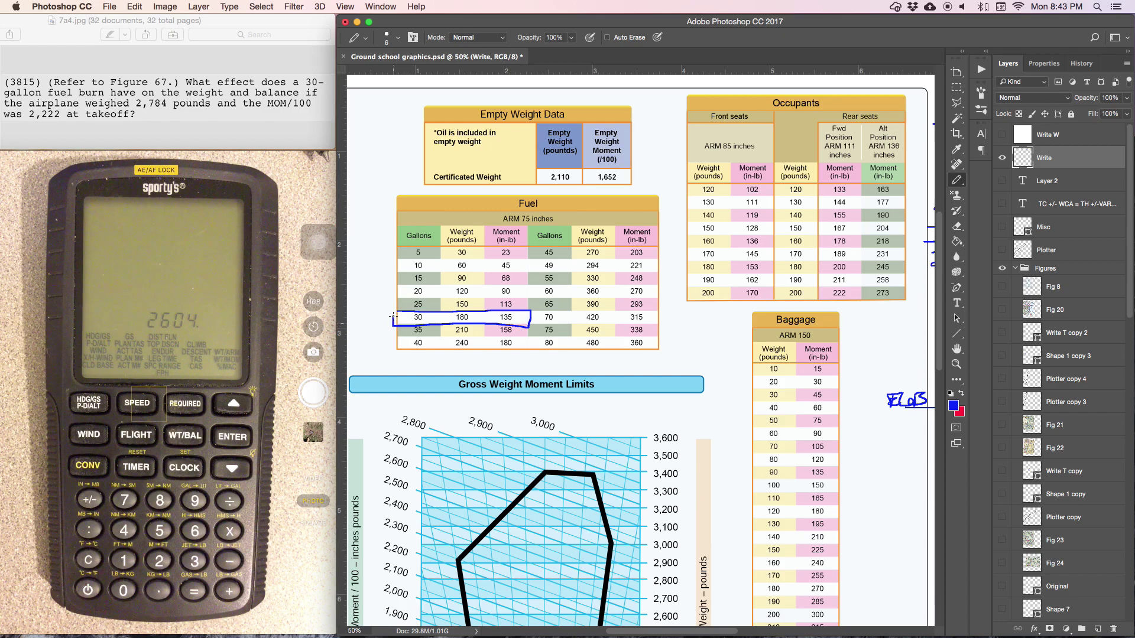
left_click_drag(533, 209, 524, 222)
scroll(641, 273, "right", 3)
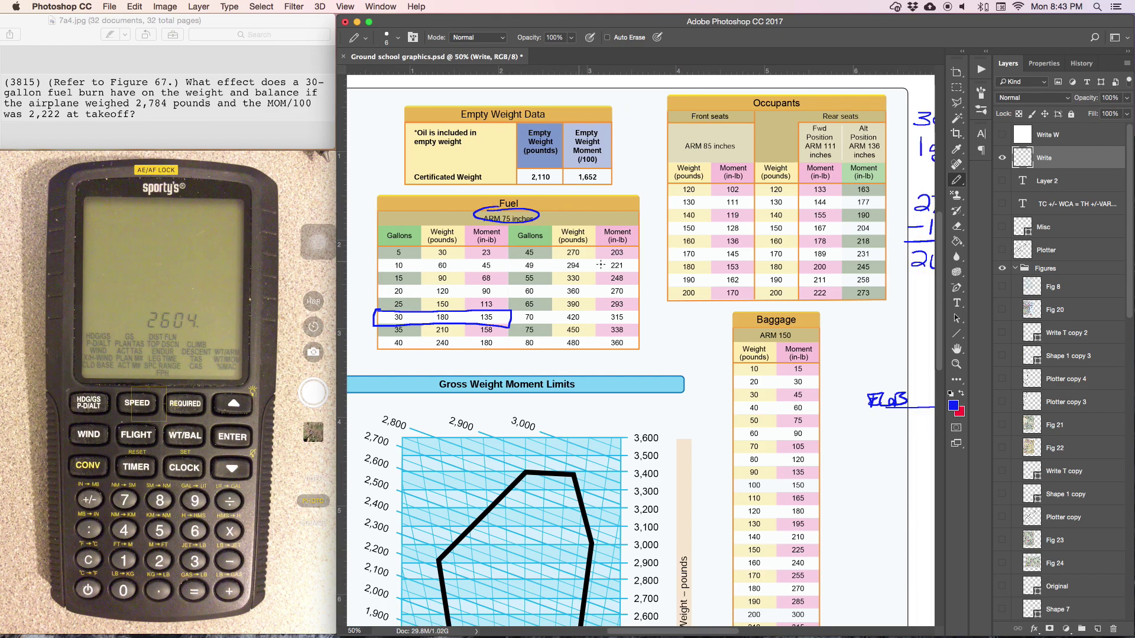
scroll(640, 274, "right", 3)
scroll(640, 273, "right", 3)
scroll(640, 274, "right", 3)
scroll(641, 273, "right", 2)
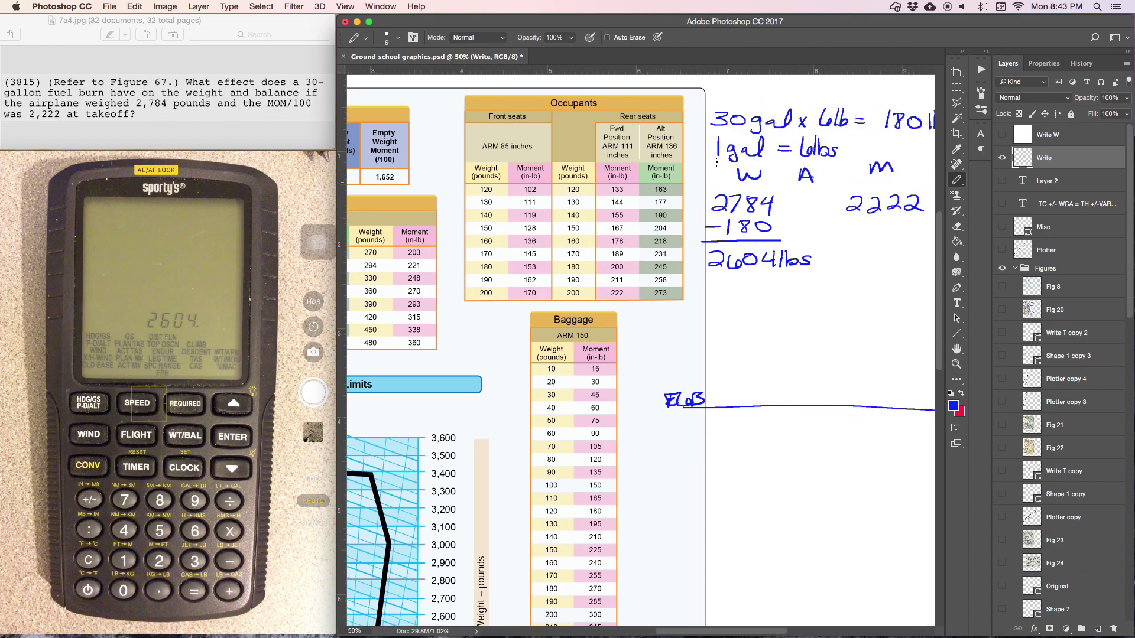
scroll(674, 249, "right", 1)
scroll(709, 230, "right", 2)
scroll(733, 215, "right", 1)
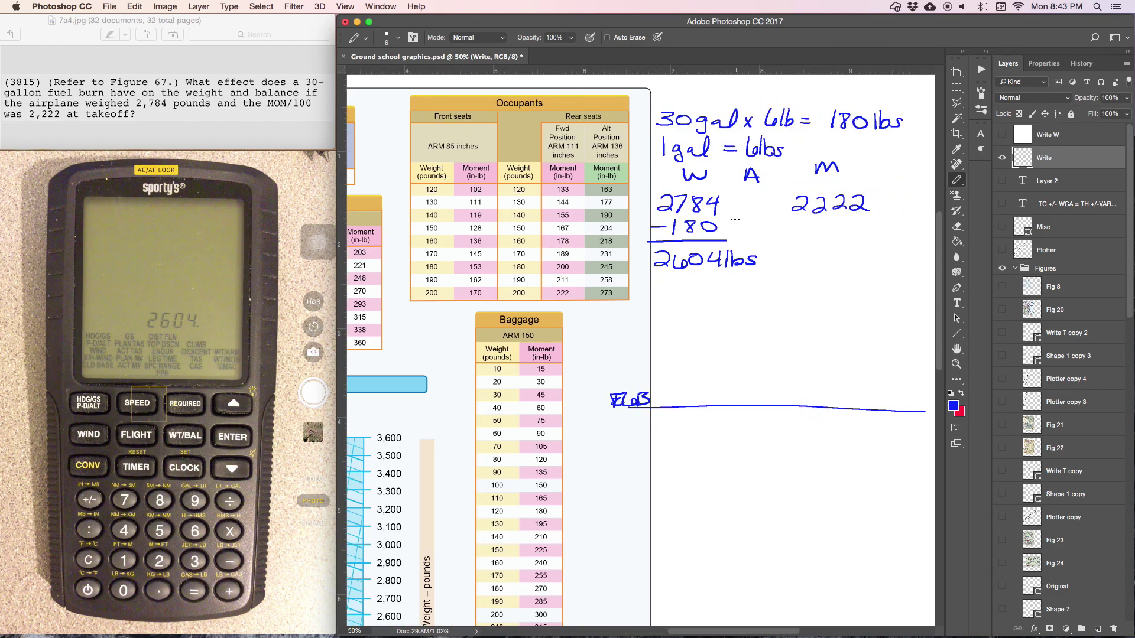
Write x 75 = beside the 180, circle the chart's 135 moment and start 135 under 2222
mouse_move(744, 219)
left_mouse_down()
mouse_move(750, 229)
mouse_move(781, 221)
left_mouse_up()
left_click_drag(771, 225, 782, 225)
scroll(763, 224, "left", 3)
scroll(763, 224, "left", 2)
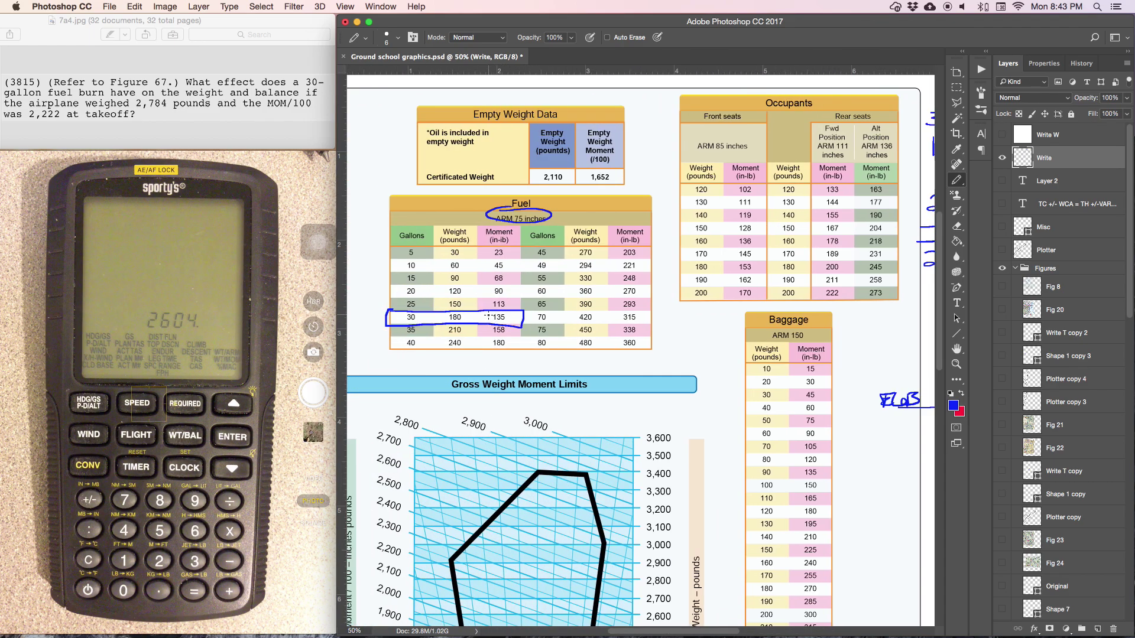
mouse_move(486, 311)
left_mouse_down()
mouse_move(518, 320)
mouse_move(484, 318)
left_mouse_up()
scroll(587, 338, "right", 3)
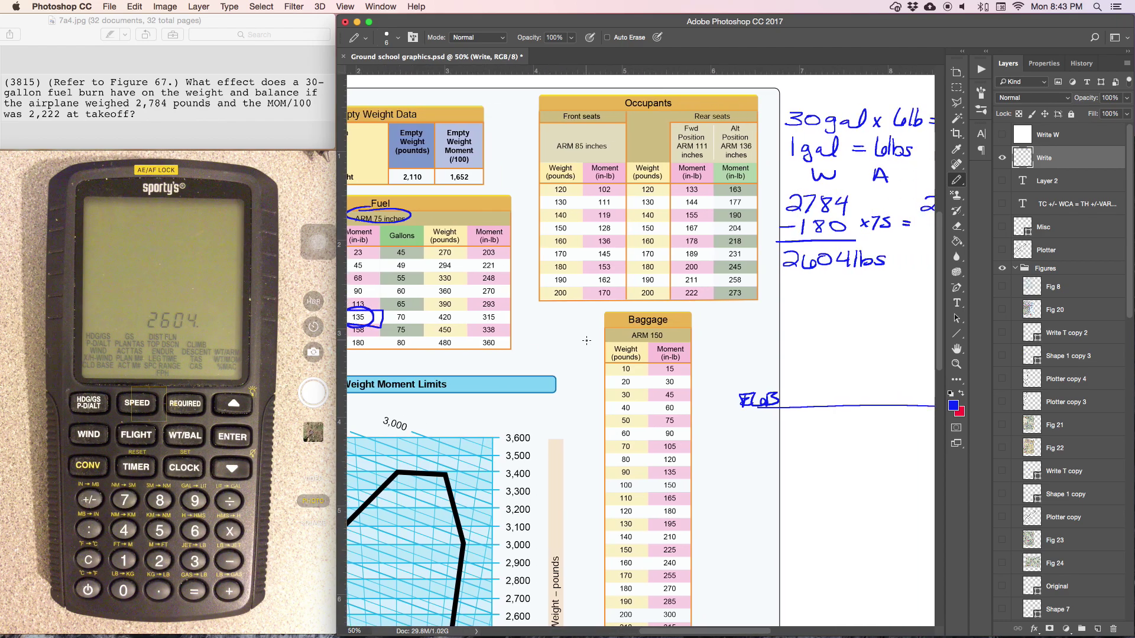
scroll(588, 338, "right", 2)
scroll(587, 338, "right", 2)
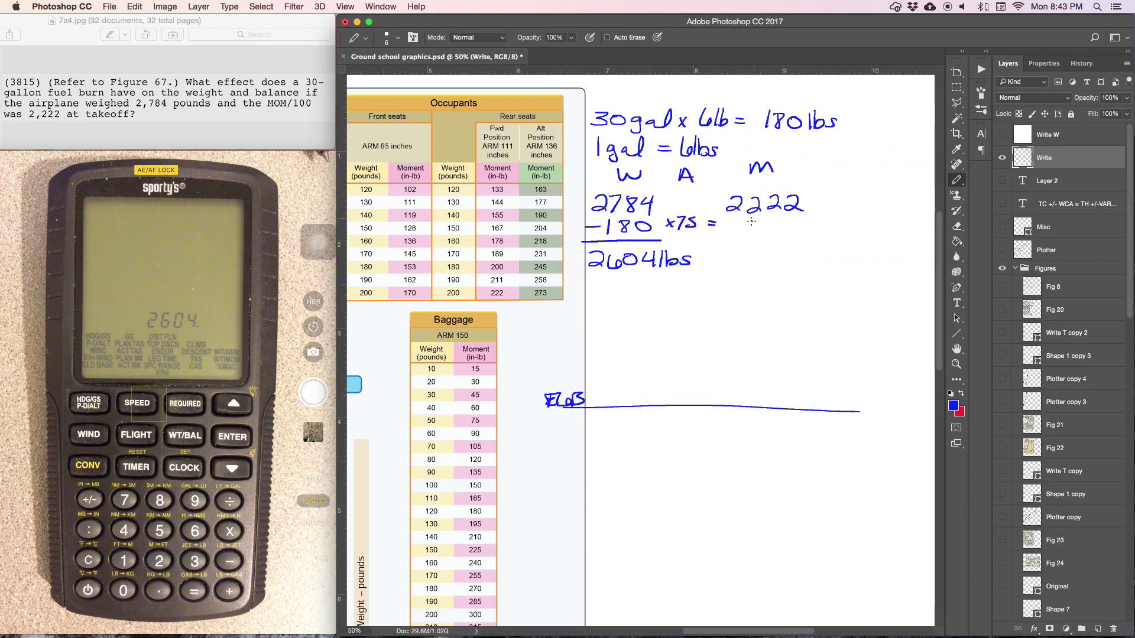
mouse_move(751, 221)
left_mouse_down()
mouse_move(778, 235)
mouse_move(795, 220)
left_mouse_up()
Subtract 135 from 2222 to get 2087 mom, then underline 180lbs and 2604lbs
left_click_drag(718, 239, 813, 243)
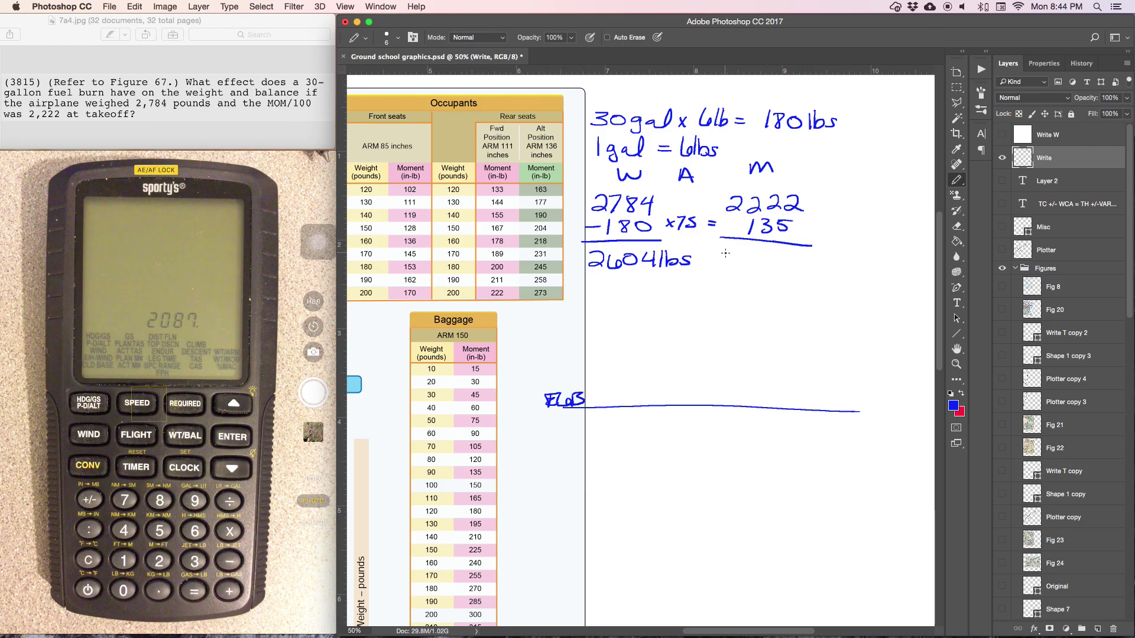
mouse_move(722, 253)
left_mouse_down()
mouse_move(736, 265)
mouse_move(765, 253)
mouse_move(846, 270)
left_mouse_up()
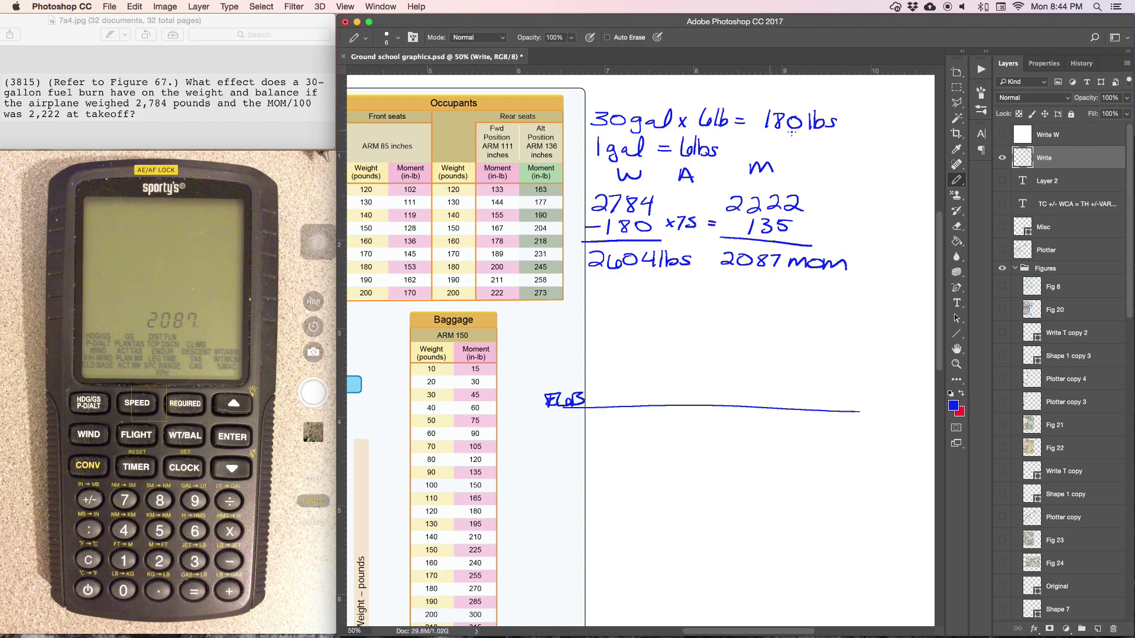
left_click_drag(754, 131, 803, 129)
left_click_drag(588, 277, 654, 273)
Write the A row 2784 and 2222 below the line and label rows A and F
mouse_move(598, 425)
left_mouse_down()
mouse_move(621, 445)
mouse_move(650, 424)
left_mouse_up()
left_click_drag(660, 421, 665, 443)
mouse_move(753, 425)
left_mouse_down()
mouse_move(769, 441)
mouse_move(823, 440)
left_mouse_up()
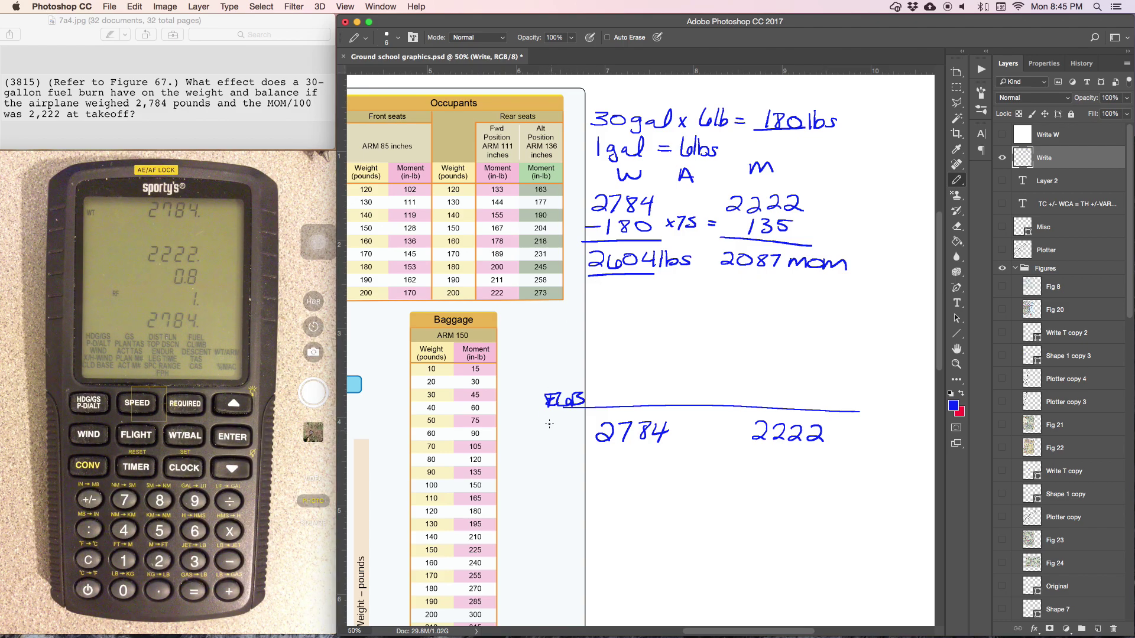
left_click_drag(538, 438, 558, 429)
left_click_drag(530, 475, 554, 474)
mouse_move(532, 474)
left_mouse_down()
mouse_move(535, 491)
mouse_move(550, 481)
left_mouse_up()
Add W, A, M headings to the lower table and write -180 in the F row
left_click_drag(618, 385, 631, 392)
mouse_move(707, 381)
left_mouse_down()
mouse_move(701, 400)
mouse_move(789, 399)
left_mouse_up()
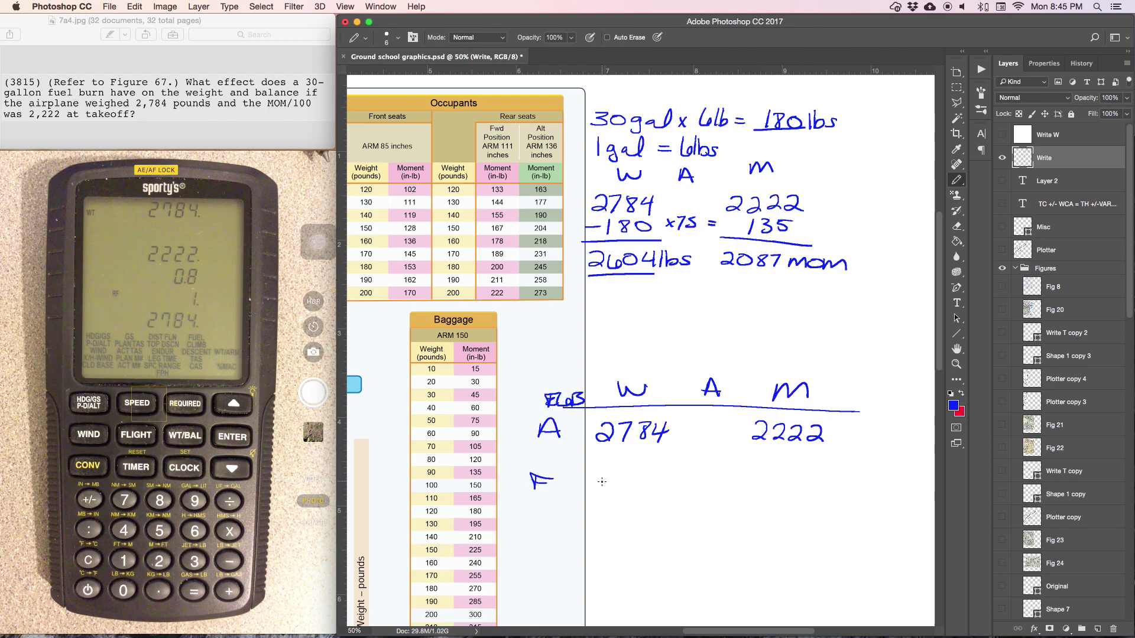
left_click_drag(620, 476, 628, 487)
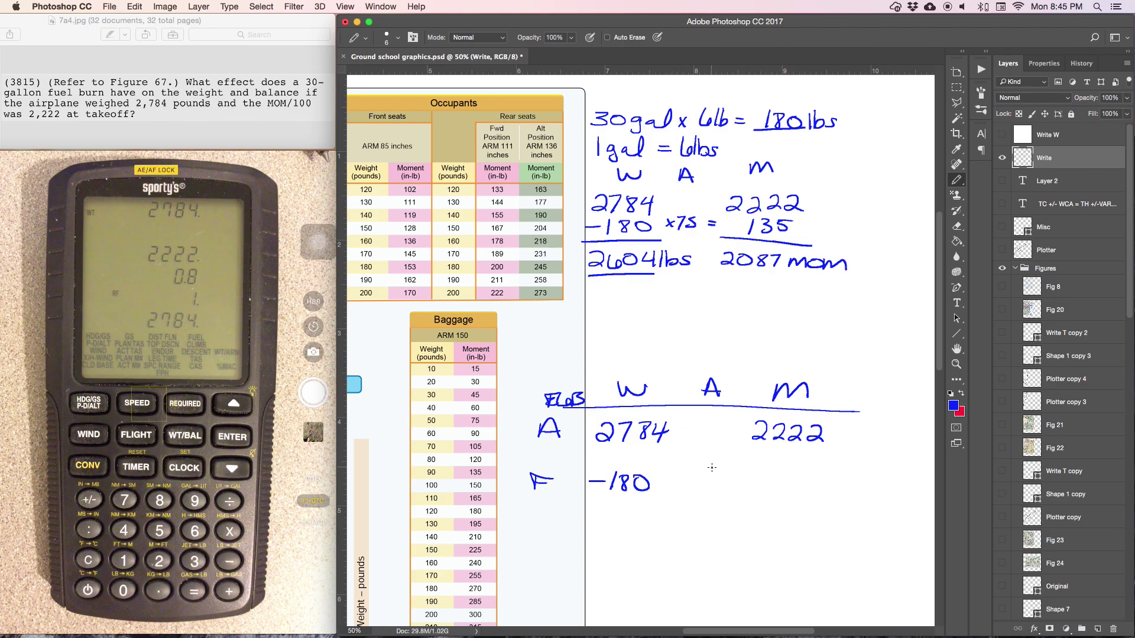
scroll(712, 468, "left", 5)
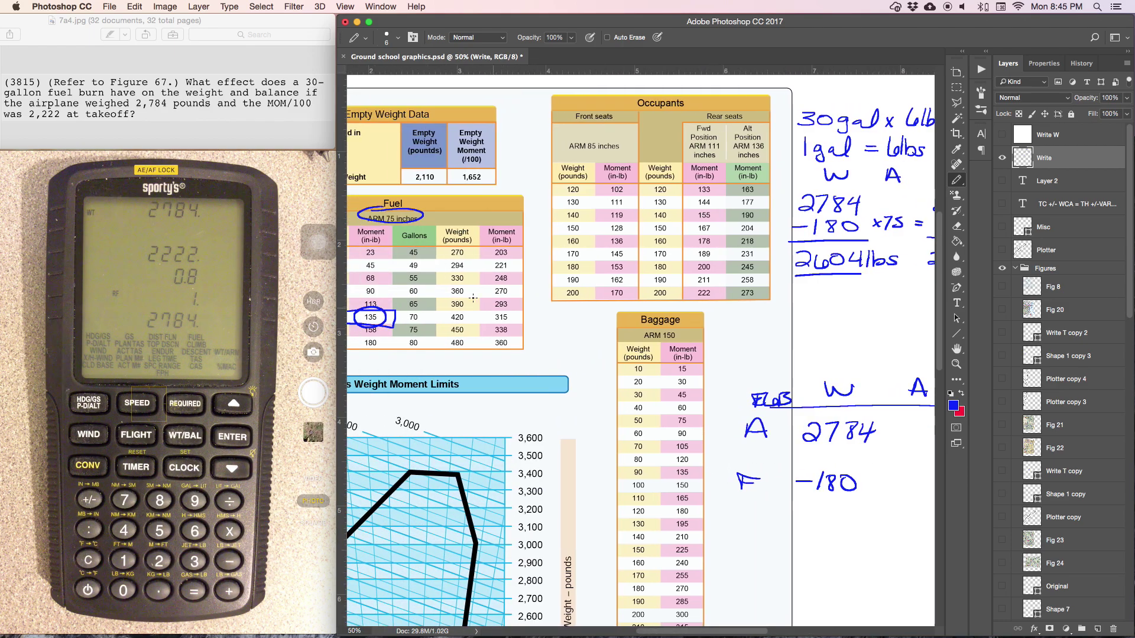
scroll(639, 358, "right", 5)
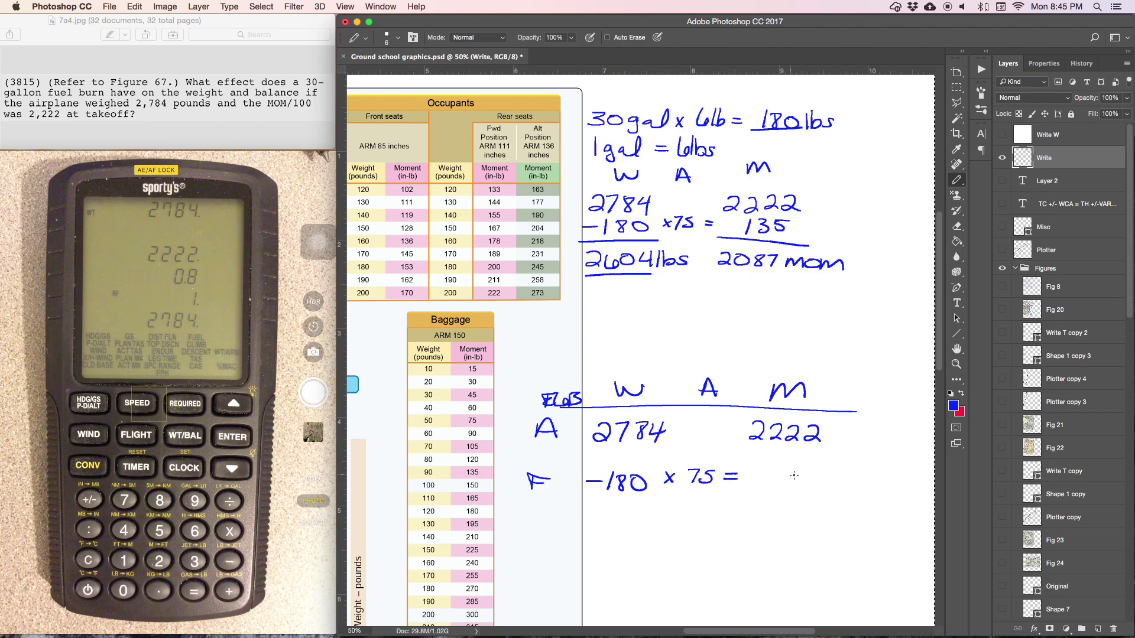
Write the fuel moment -135 after x 75 = in the F row and underline it
mouse_move(759, 478)
left_mouse_down()
mouse_move(804, 484)
mouse_move(814, 470)
left_mouse_up()
scroll(811, 486, "left", 3)
scroll(811, 487, "left", 5)
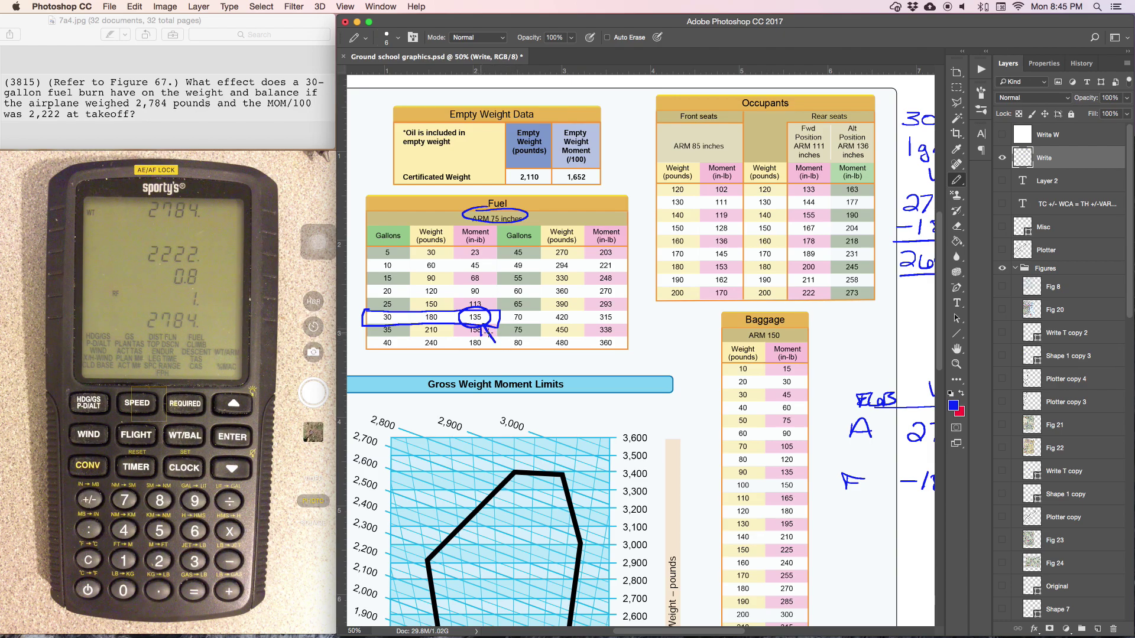
scroll(488, 334, "right", 3)
scroll(492, 336, "right", 3)
scroll(495, 335, "right", 1)
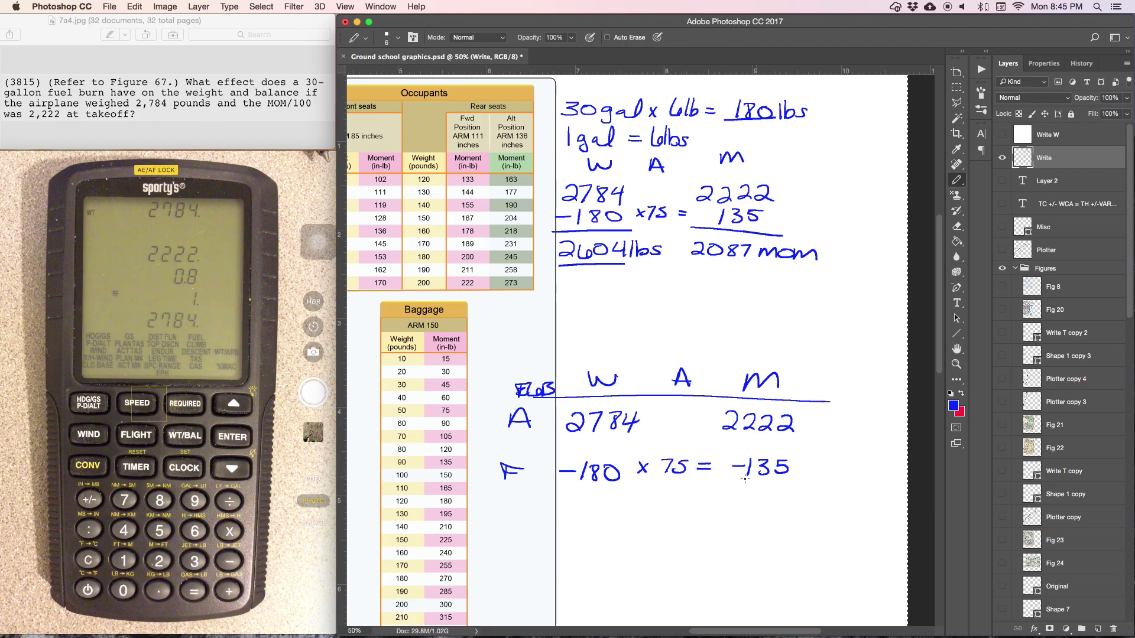
left_click_drag(733, 479, 789, 479)
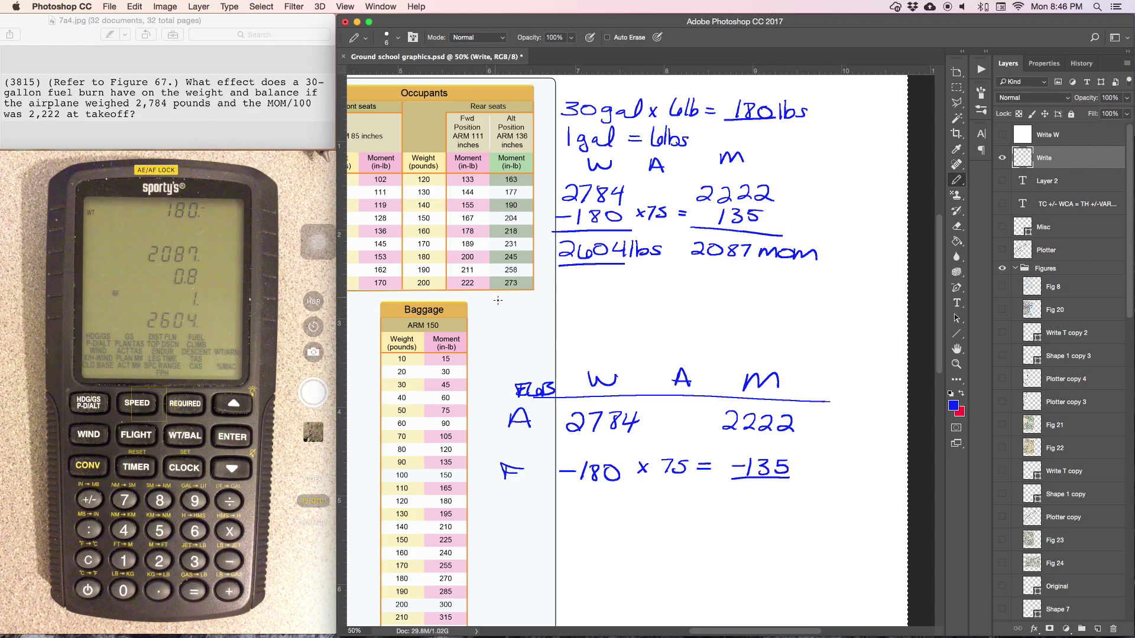
Draw a total line under -180 and write 2604lbs and 2087mom as the lower table totals
left_click_drag(542, 488, 638, 492)
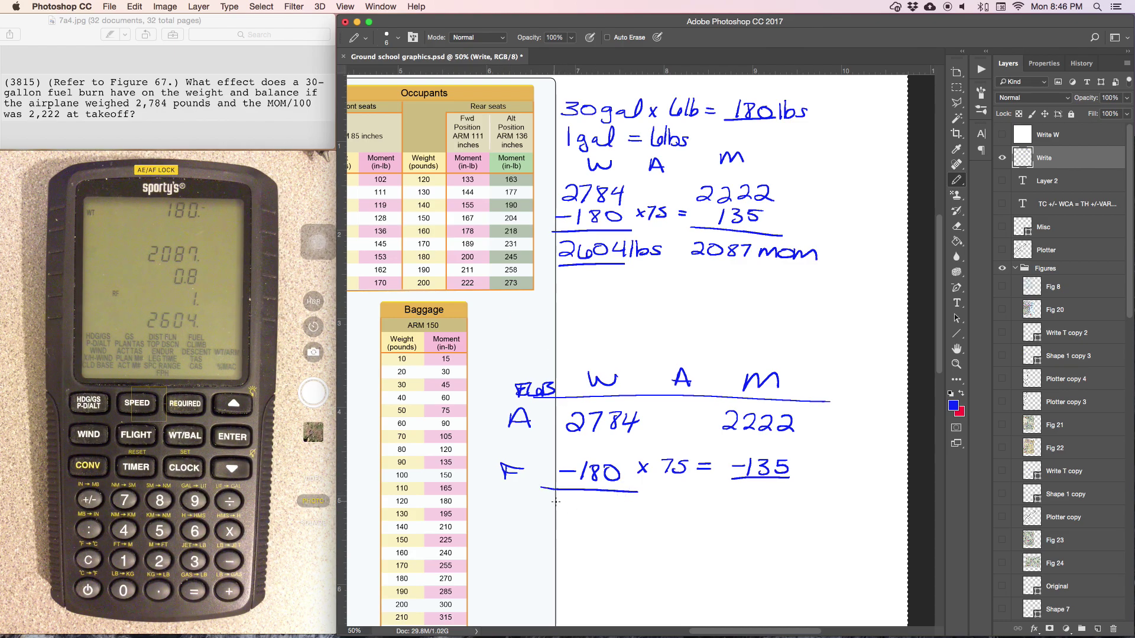
mouse_move(552, 505)
left_mouse_down()
mouse_move(577, 522)
mouse_move(603, 508)
left_mouse_up()
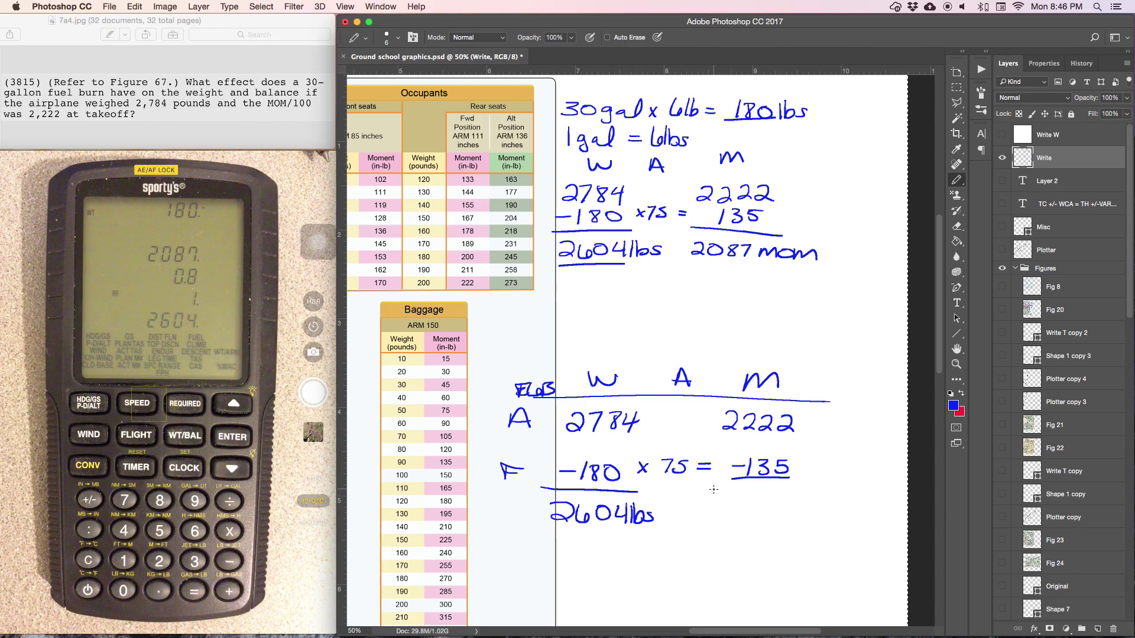
mouse_move(711, 493)
left_mouse_down()
mouse_move(729, 509)
mouse_move(759, 495)
mouse_move(773, 511)
mouse_move(847, 510)
left_mouse_up()
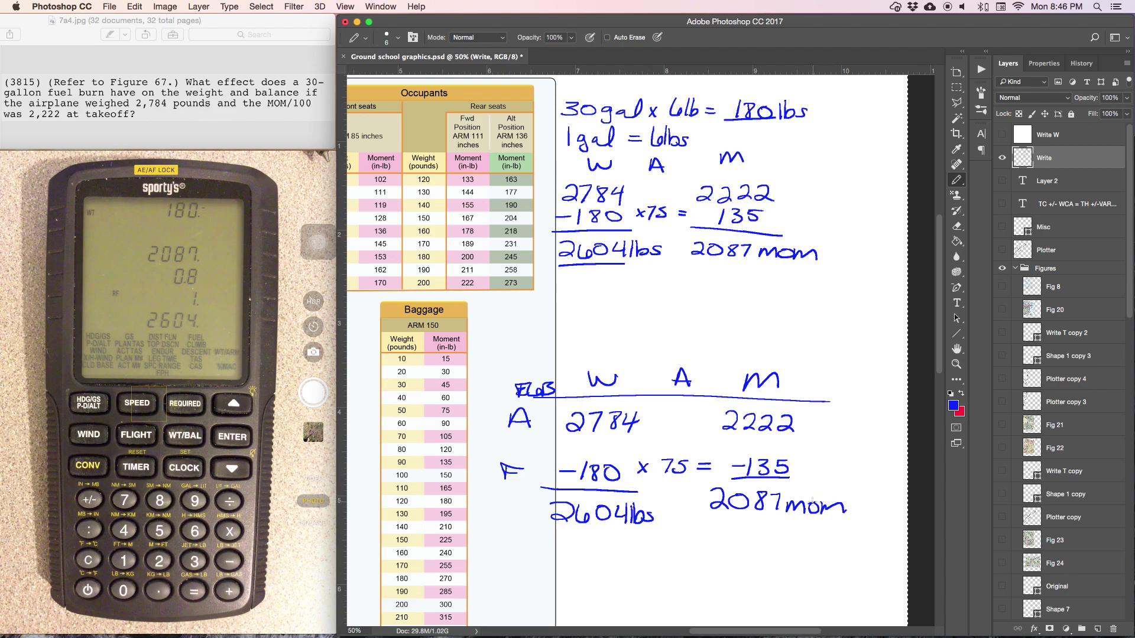